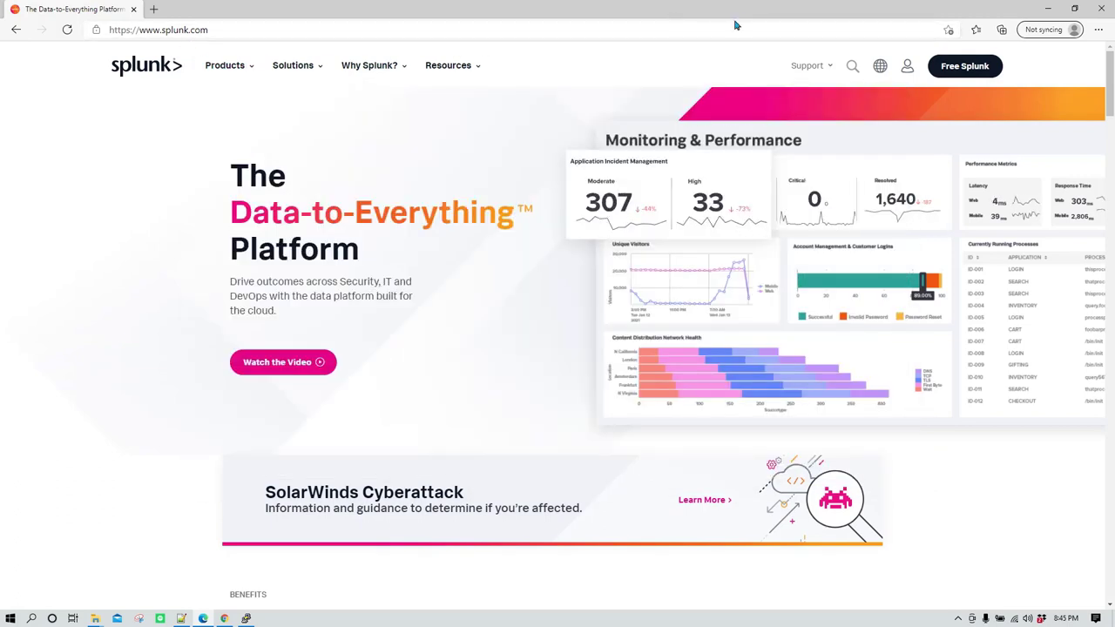
Step: Go to the Free Splunk page to reach the Splunk Enterprise 8.1.2 downloads
left_click(968, 69)
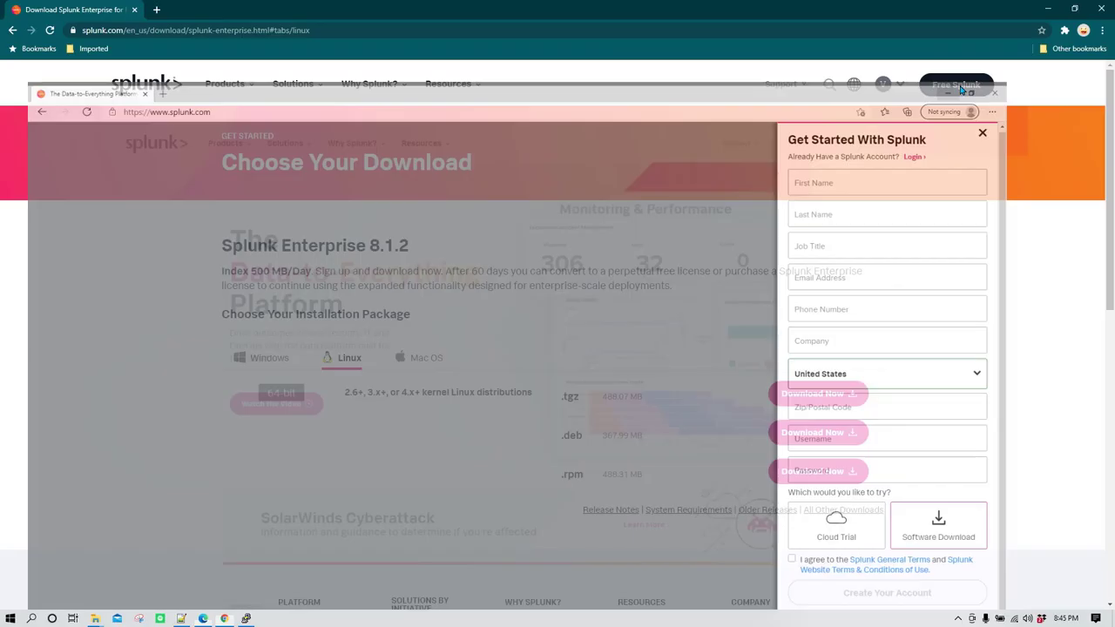
Step: Download the Linux .rpm package of Splunk Enterprise 8.1.2 from the Linux tab
scroll(578, 312, "down", 1)
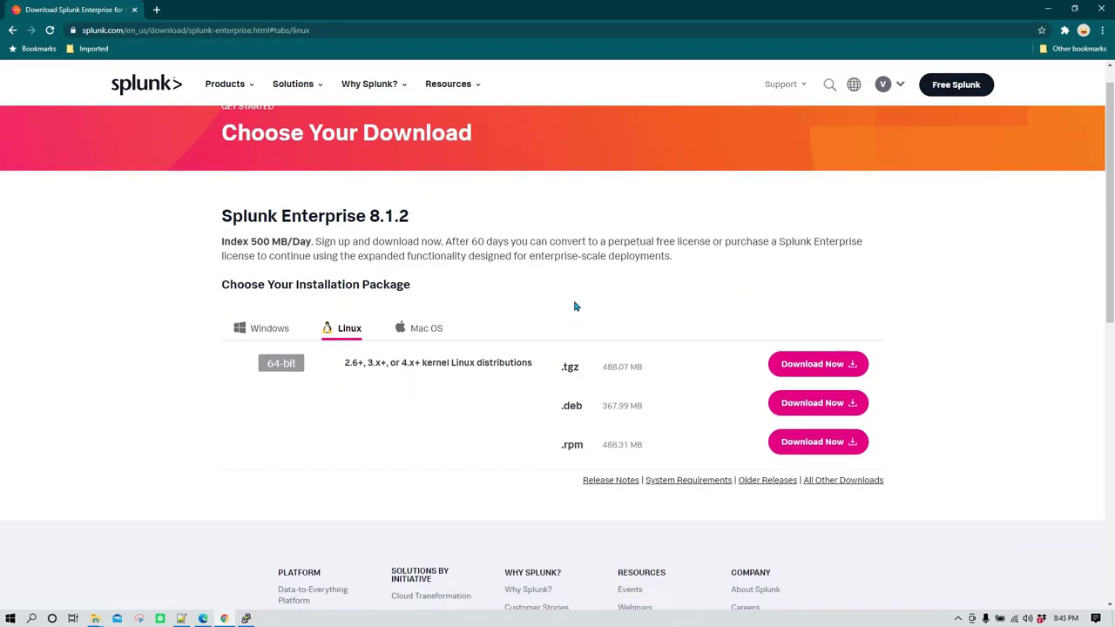
scroll(573, 297, "down", 1)
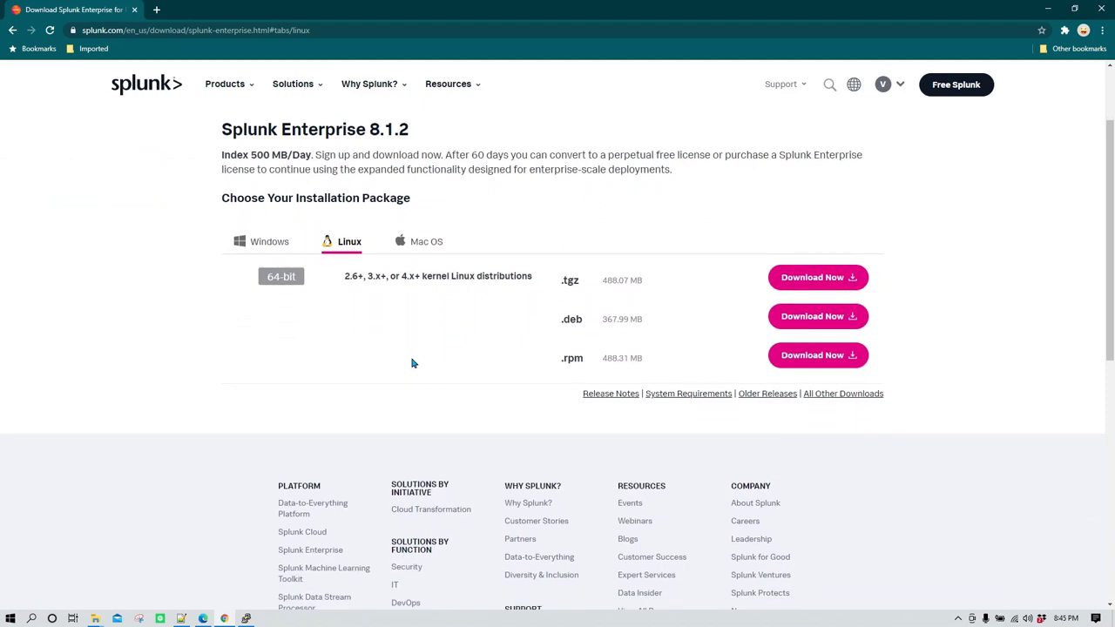
left_click(280, 243)
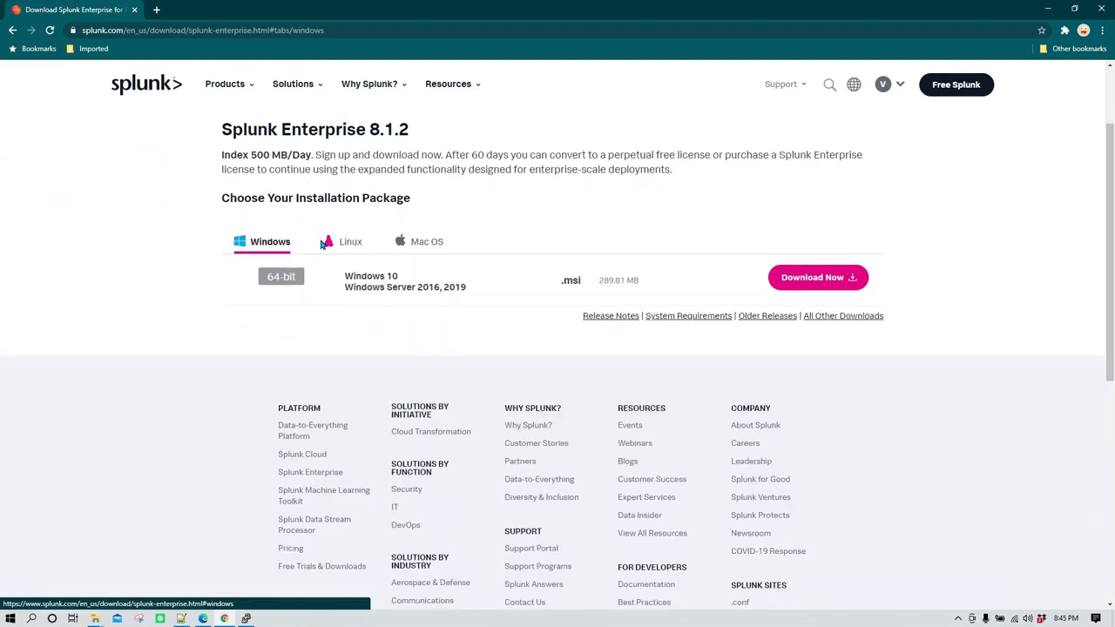
left_click(342, 243)
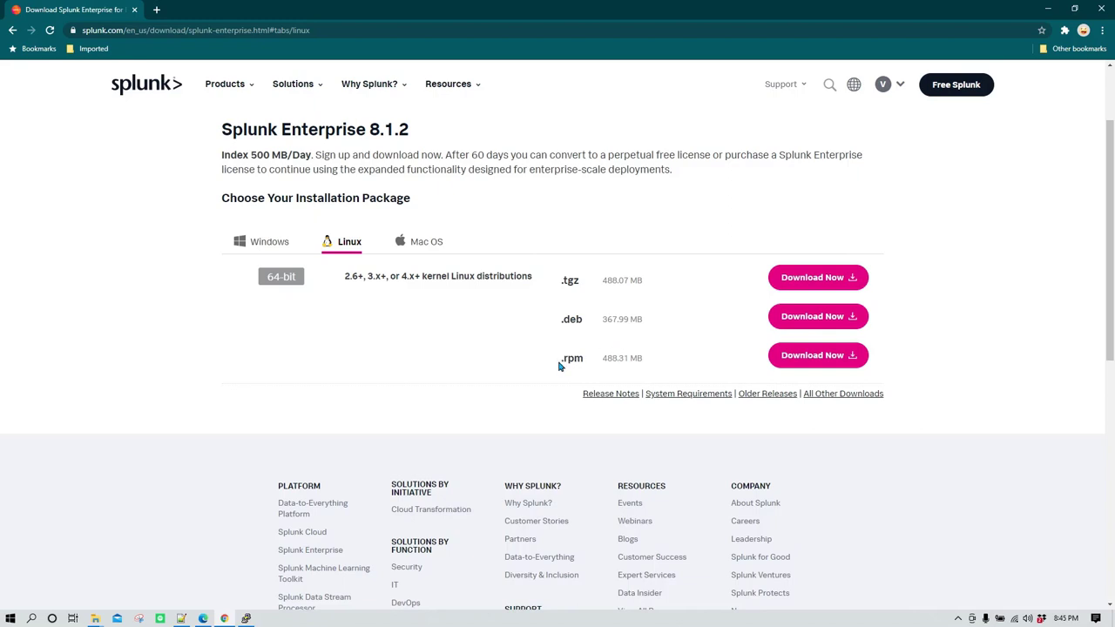
left_click_drag(560, 366, 615, 358)
left_click(617, 358)
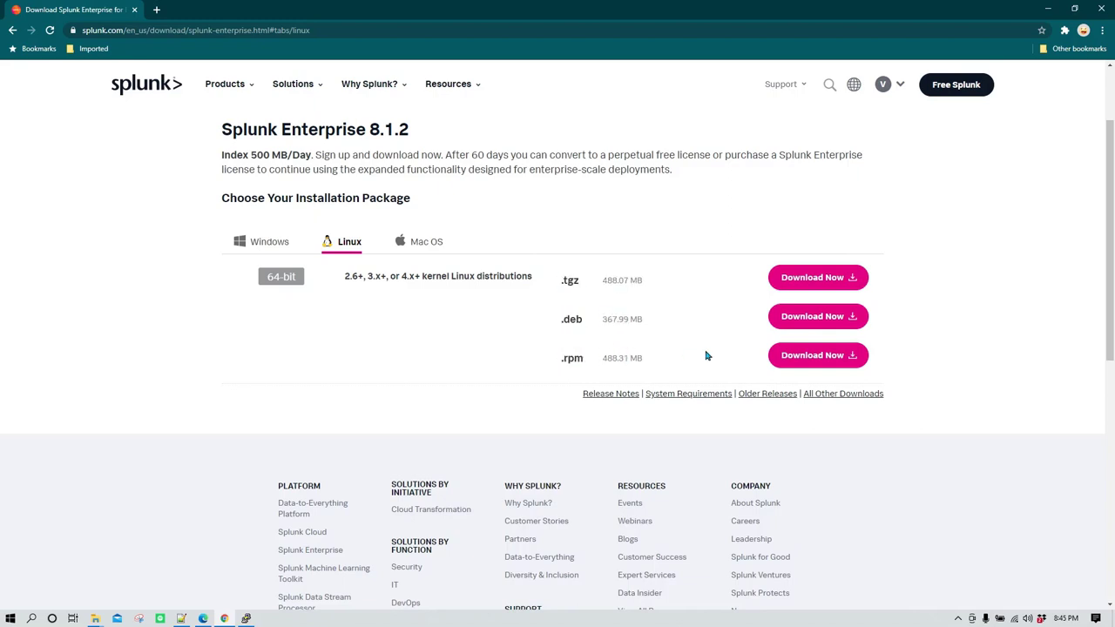
left_click(834, 357)
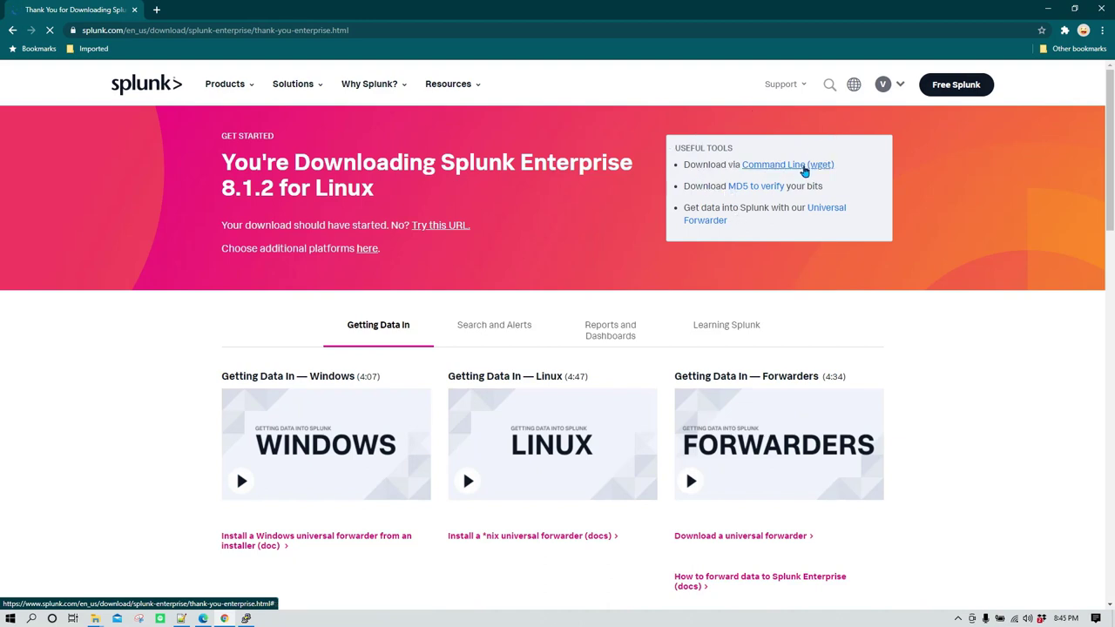
Step: Copy the Command Line (wget) download command for the 8.1.2 .rpm package
left_click(803, 171)
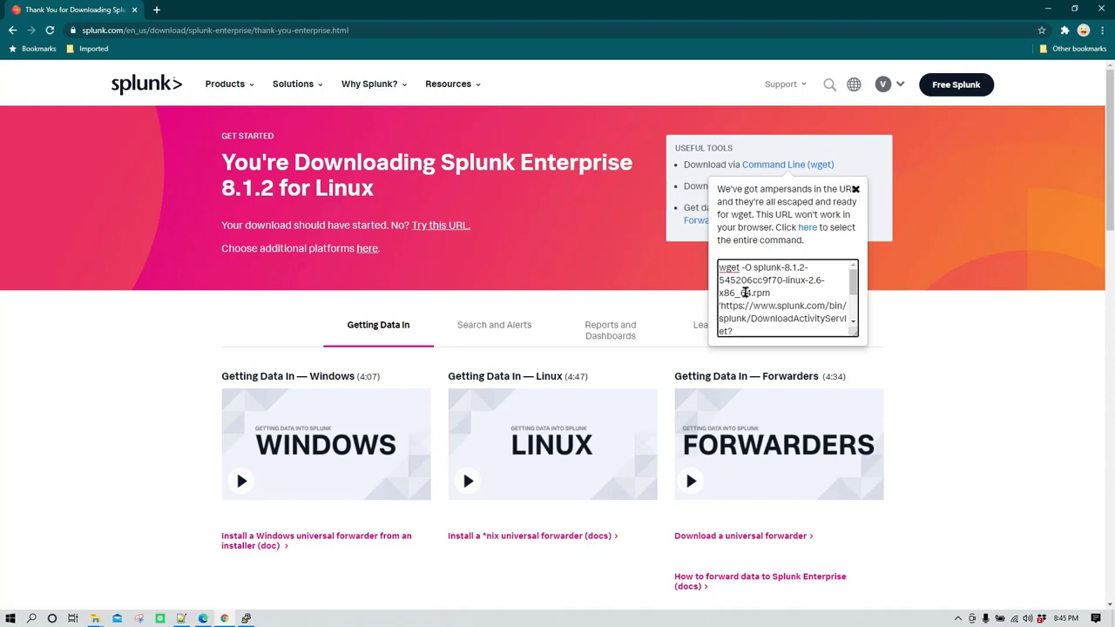
left_click(745, 293)
right_click(745, 293)
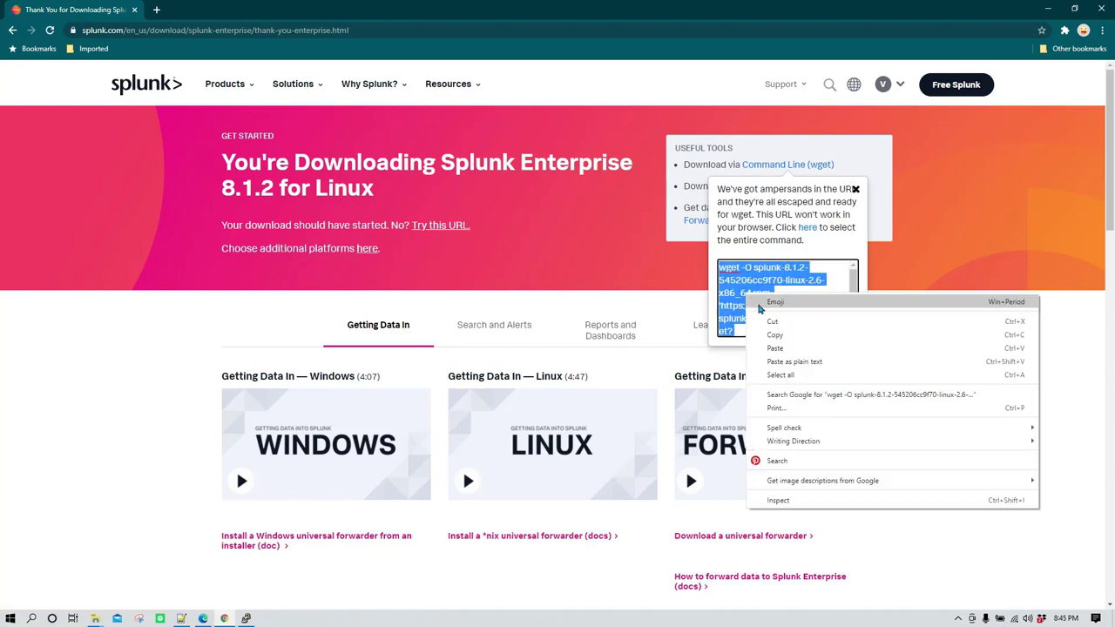
left_click(794, 333)
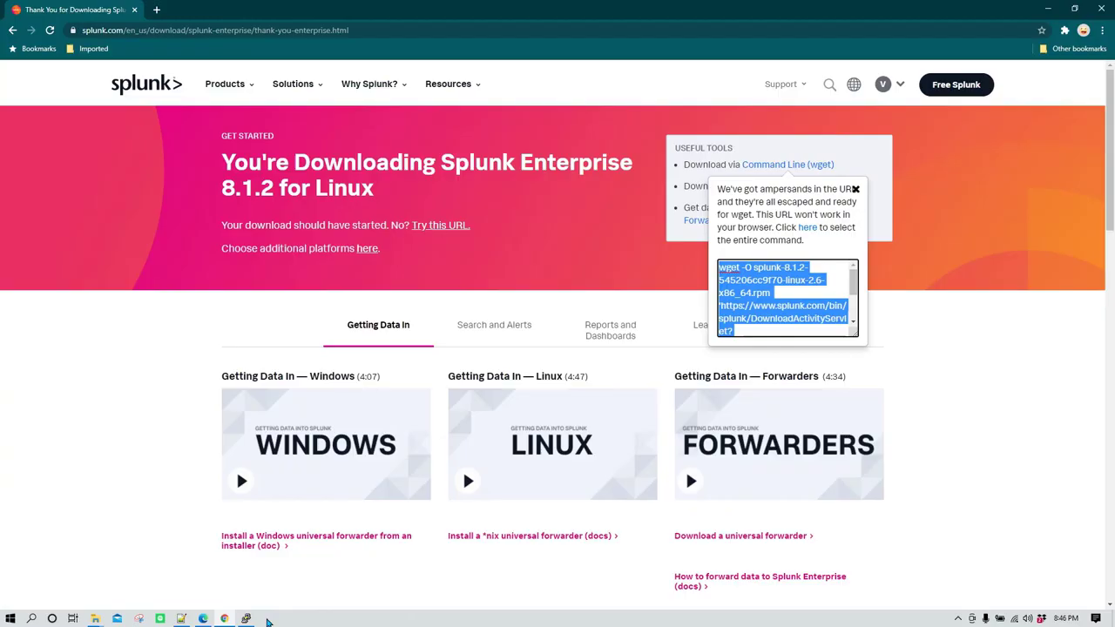
left_click(245, 619)
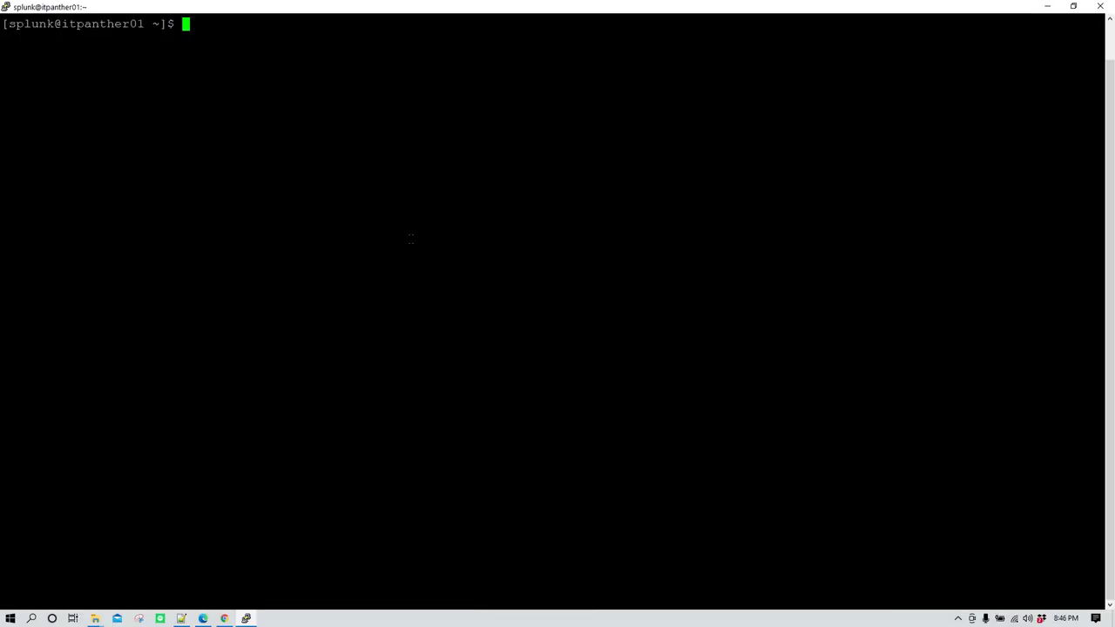
Step: Check the directory with pwd and ls, then run the pasted wget command
type("pwd")
key("Return")
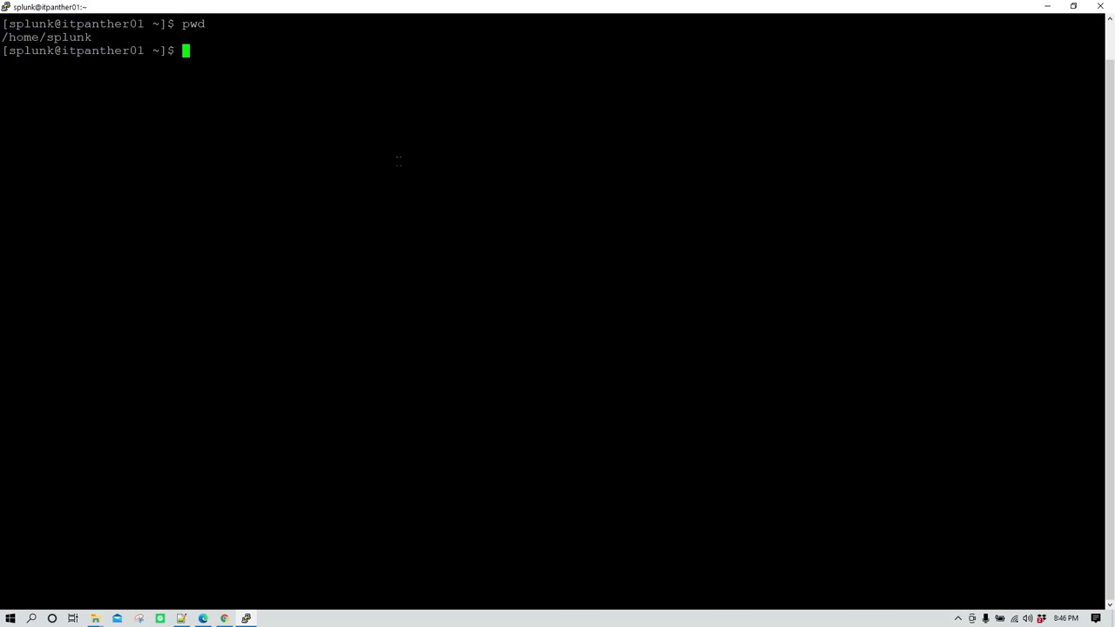
type("ls")
key("Return")
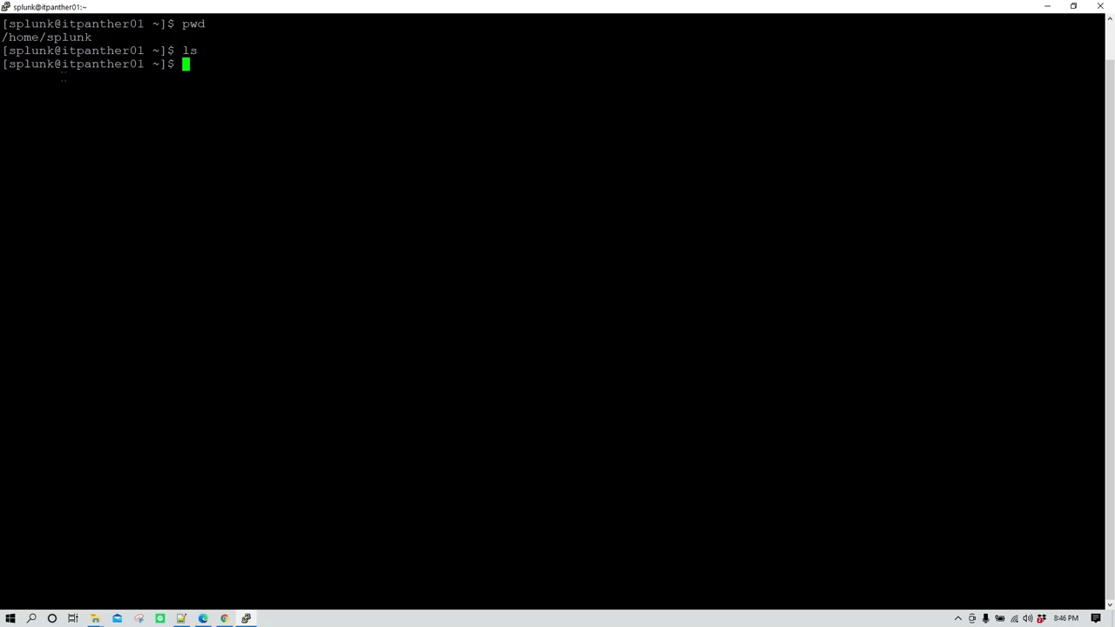
right_click(415, 115)
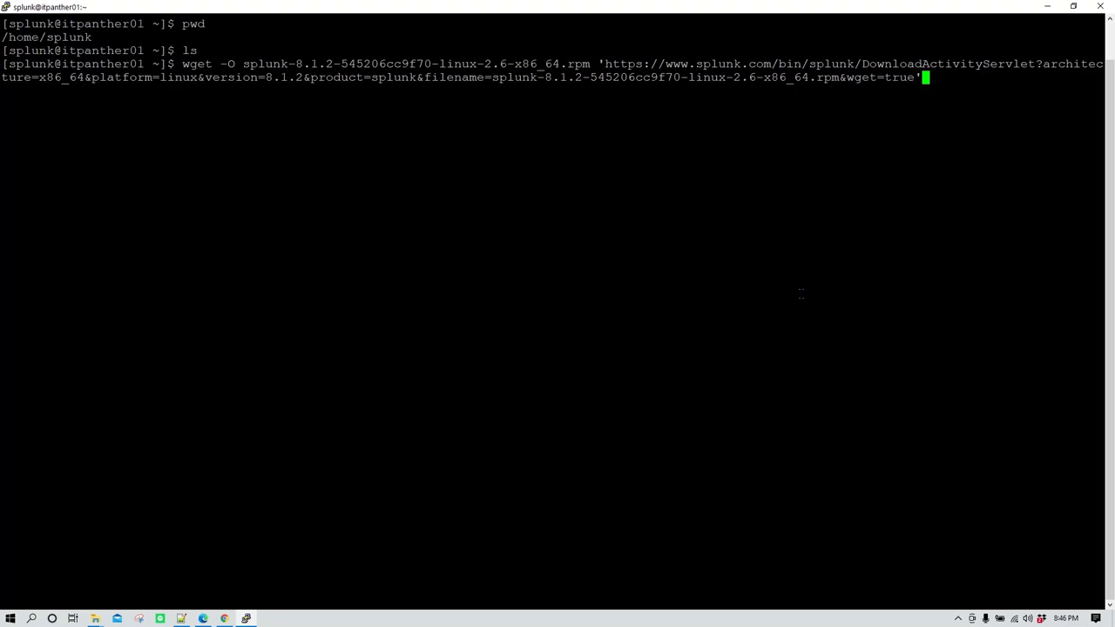
key("Return")
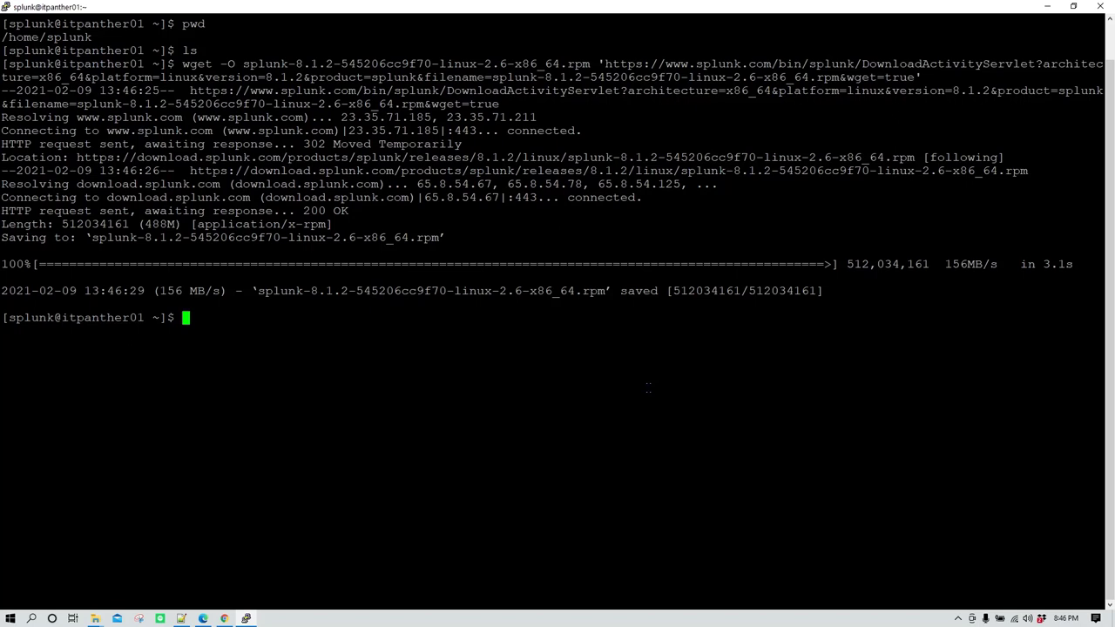
Step: Install the downloaded Splunk 8.1.2 .rpm with sudo rpm -i
type("sudo ")
type("rpm -")
type("i")
double_click(381, 291)
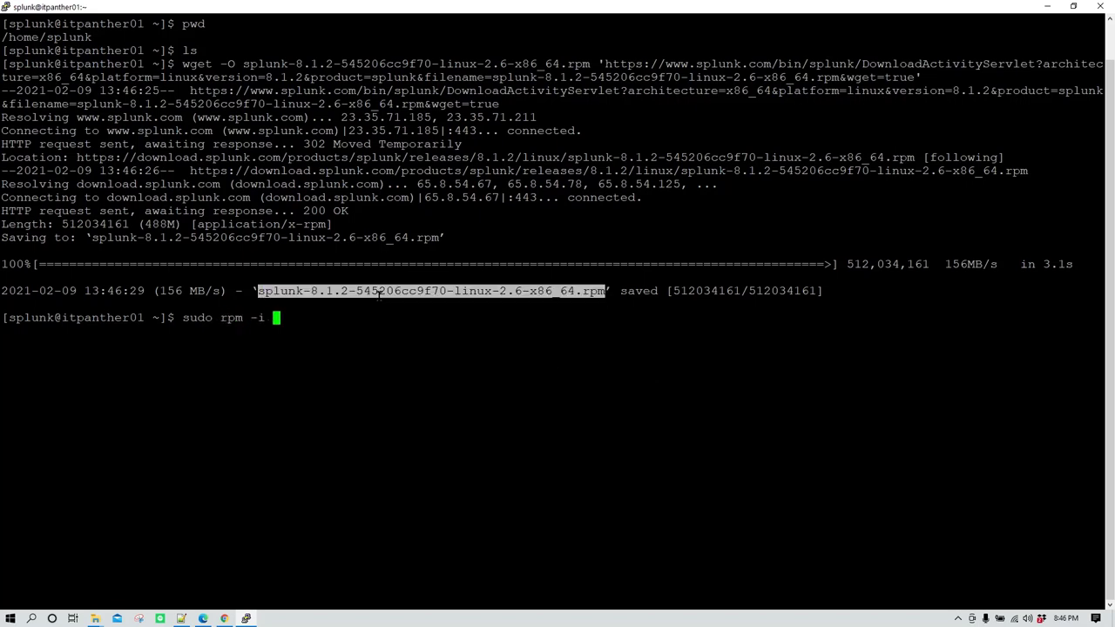
left_click(380, 320)
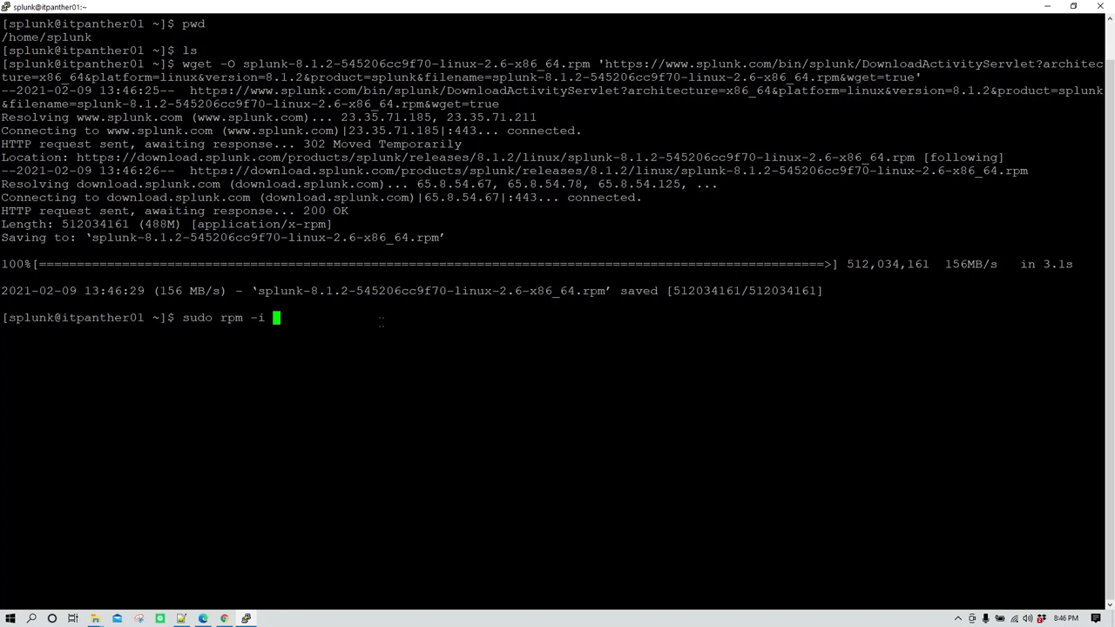
right_click(381, 320)
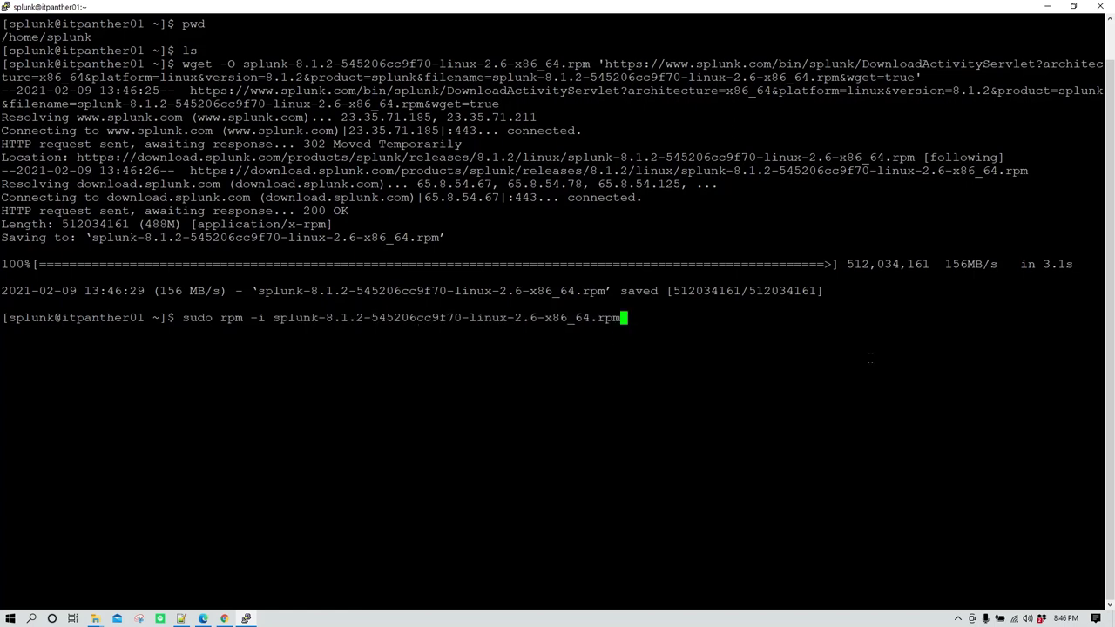
key("Return")
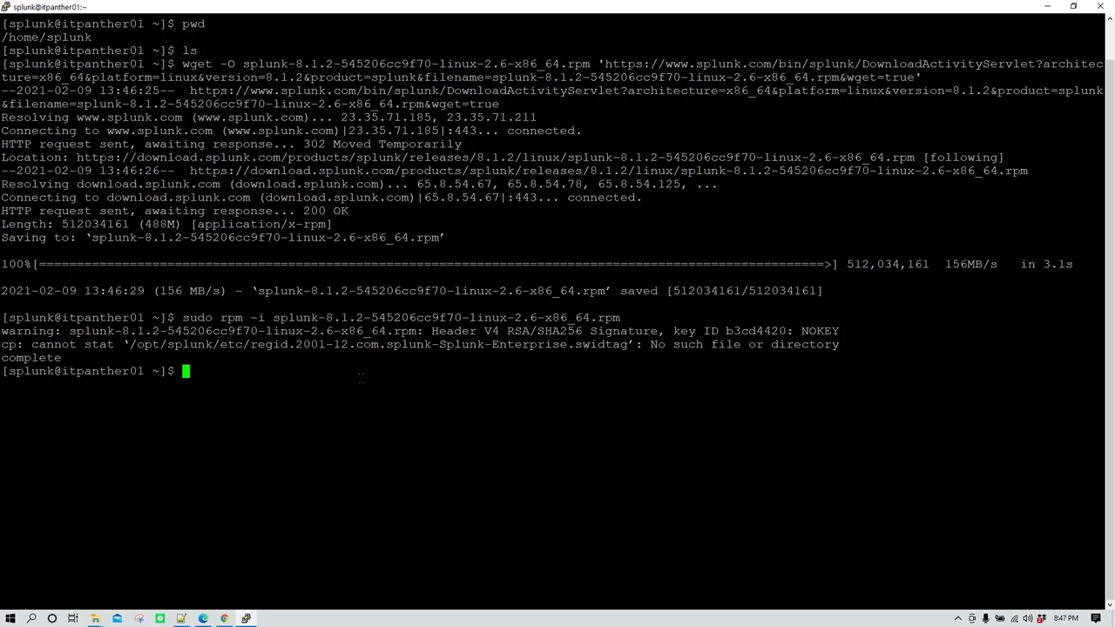
Step: Move into /opt/splunk, listing the contents of /opt and the splunk directory
type("cd ")
type("/opt")
key("Return")
type("ls")
key("Return")
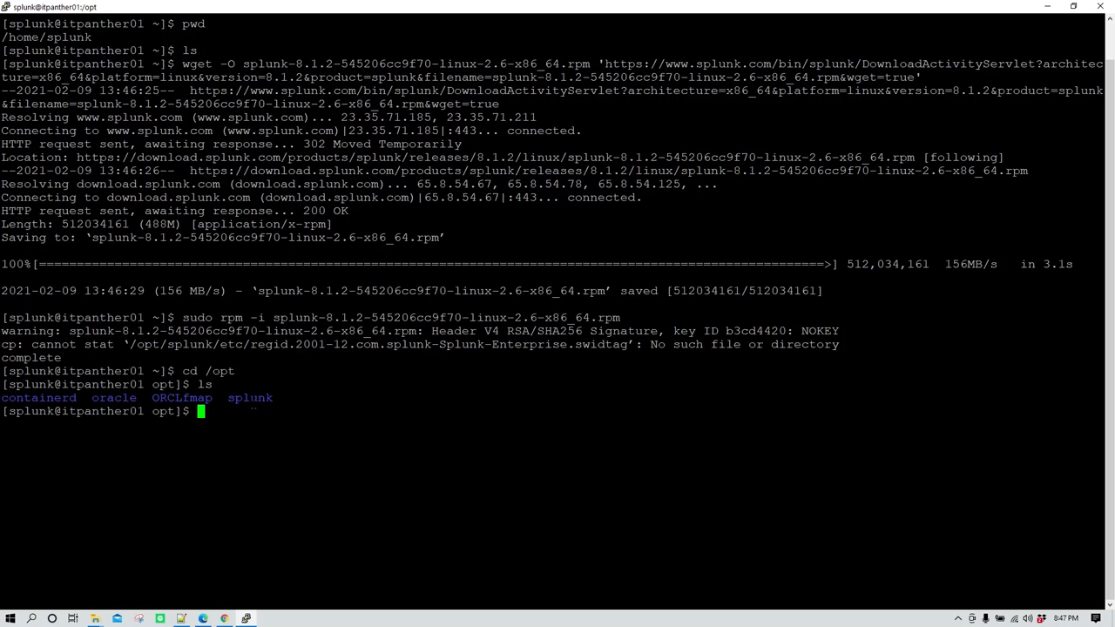
type("c")
type("d splunk")
key("Return")
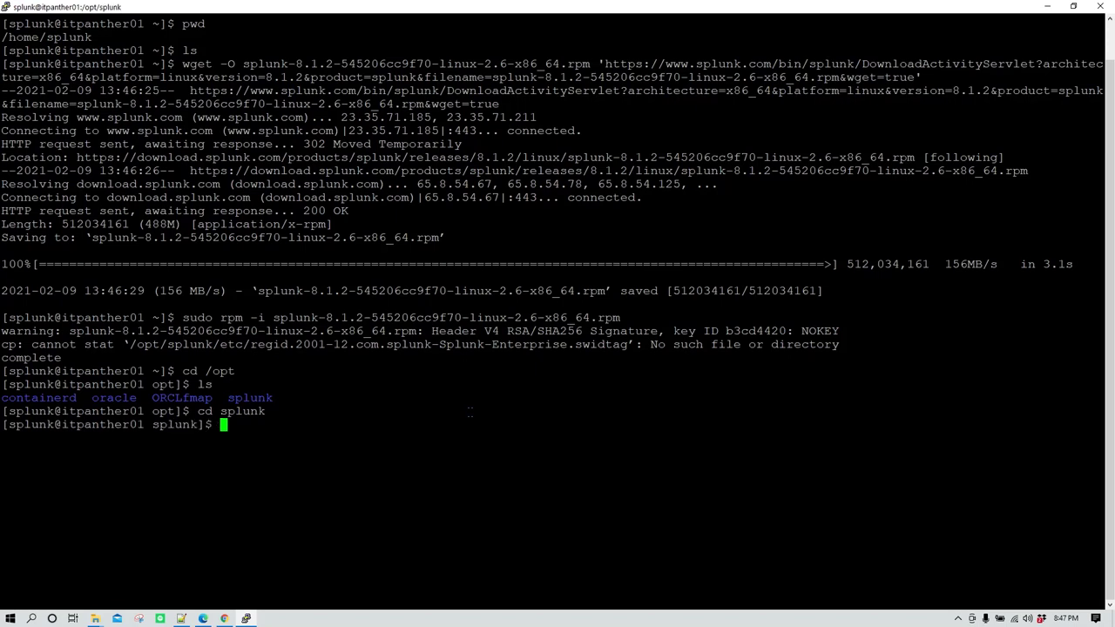
type("ls")
key("Return")
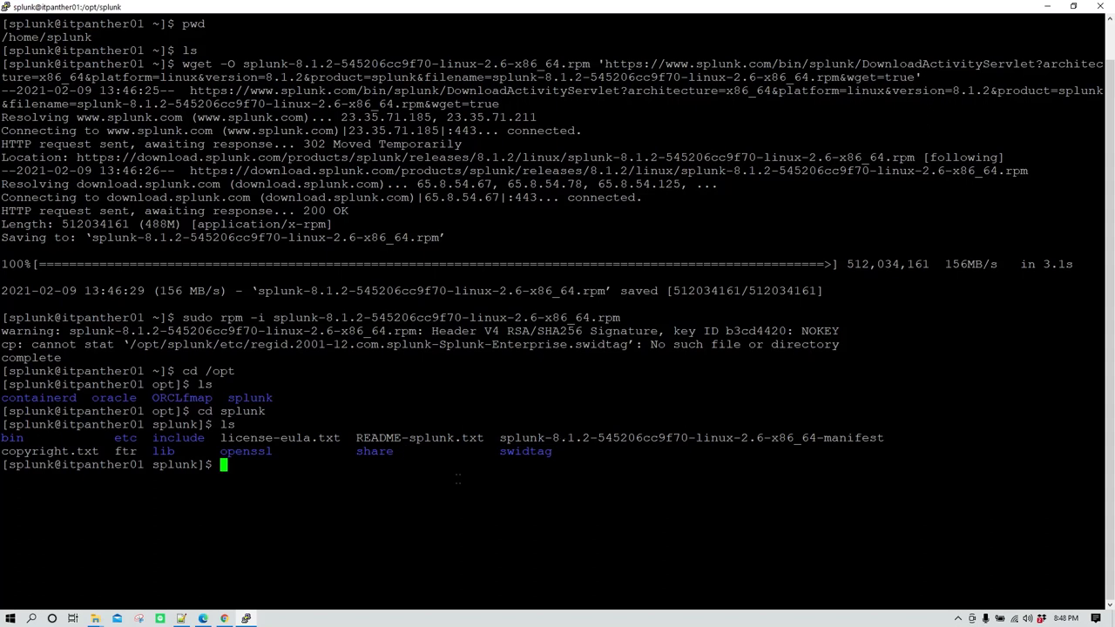
Step: Enter the bin directory and list the Splunk executables
type("cd bin")
key("Return")
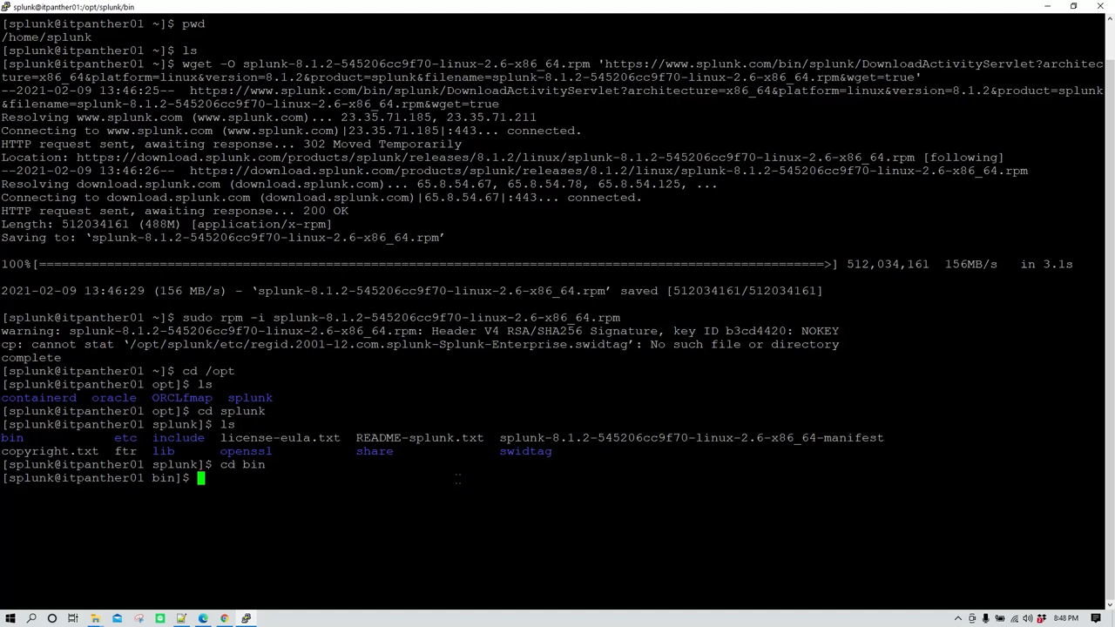
type("ls")
key("Return")
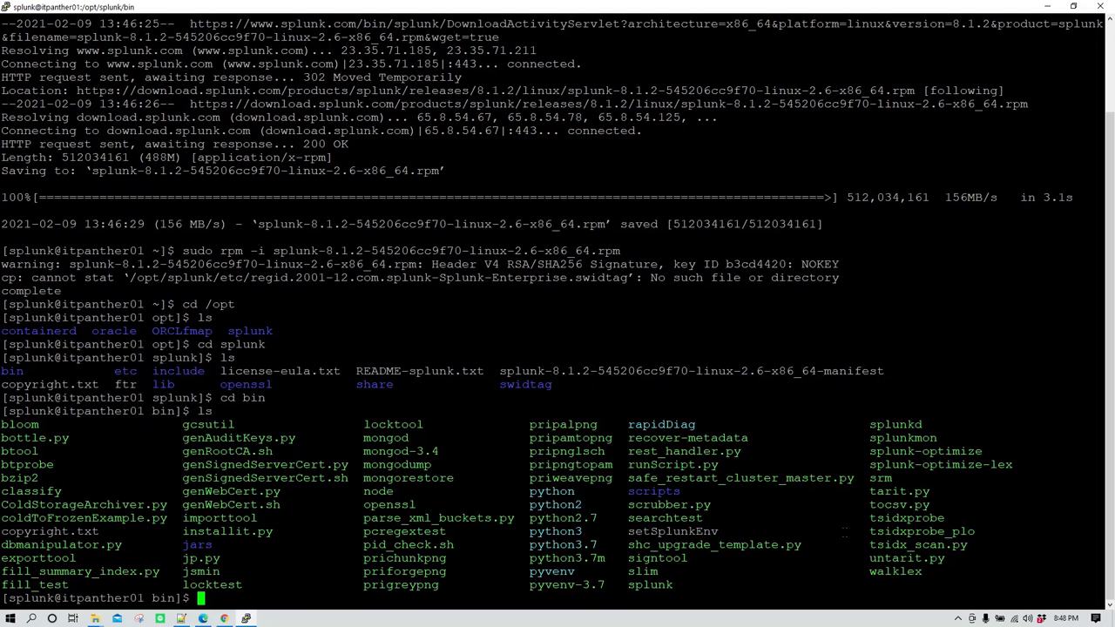
Step: Run ./splunk start and quit out of the license text with Ctrl+C
type("./")
type("splunk s")
type("tart")
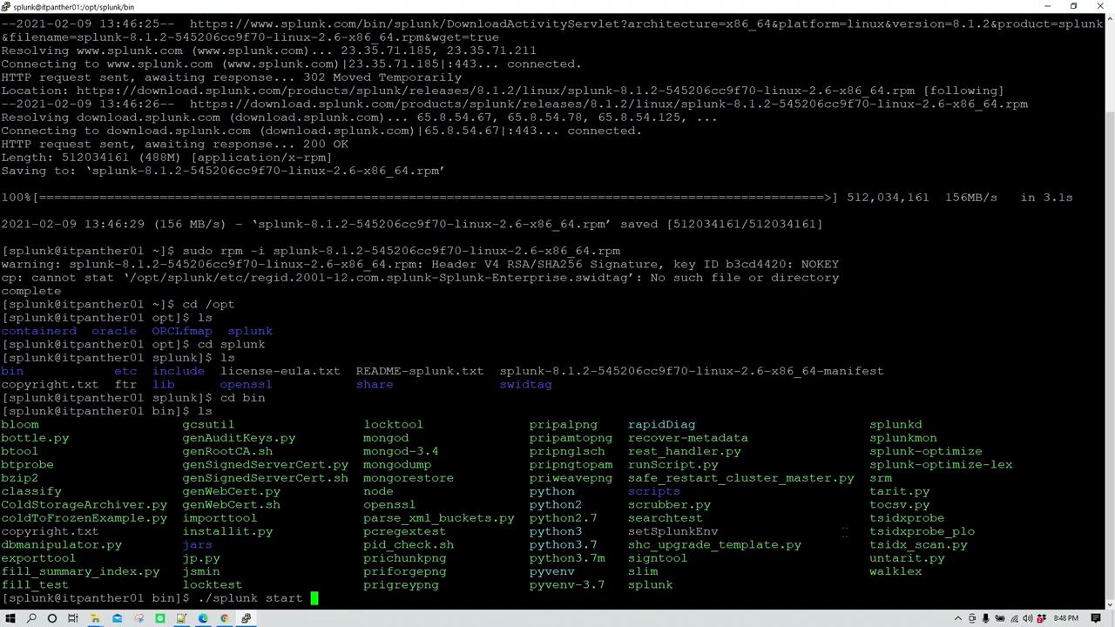
key("BackSpace")
key("Return")
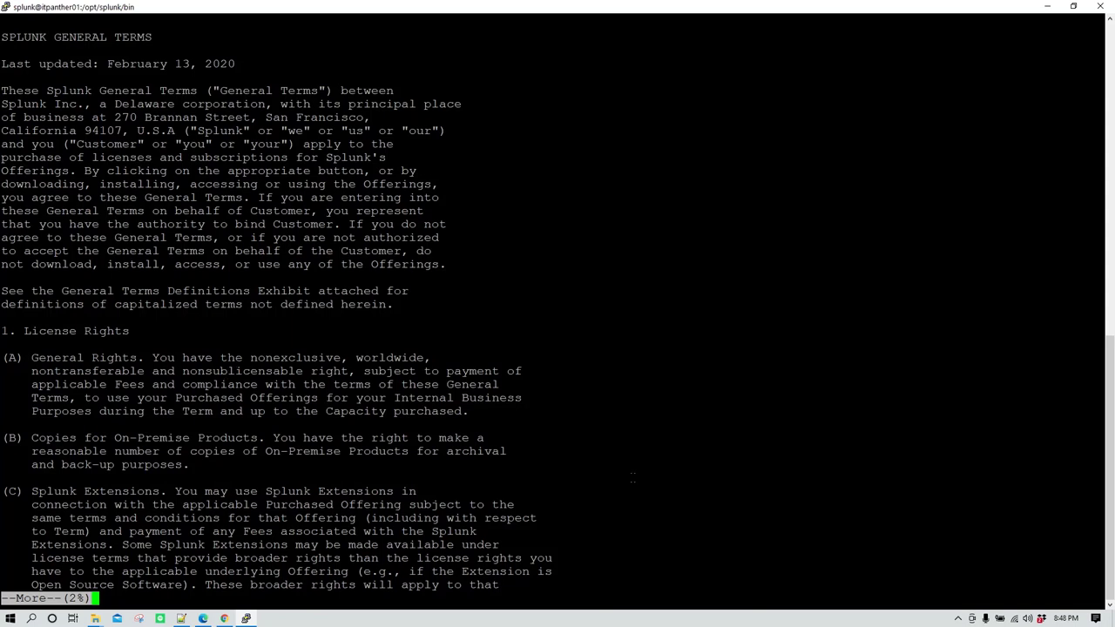
key("ctrl+c")
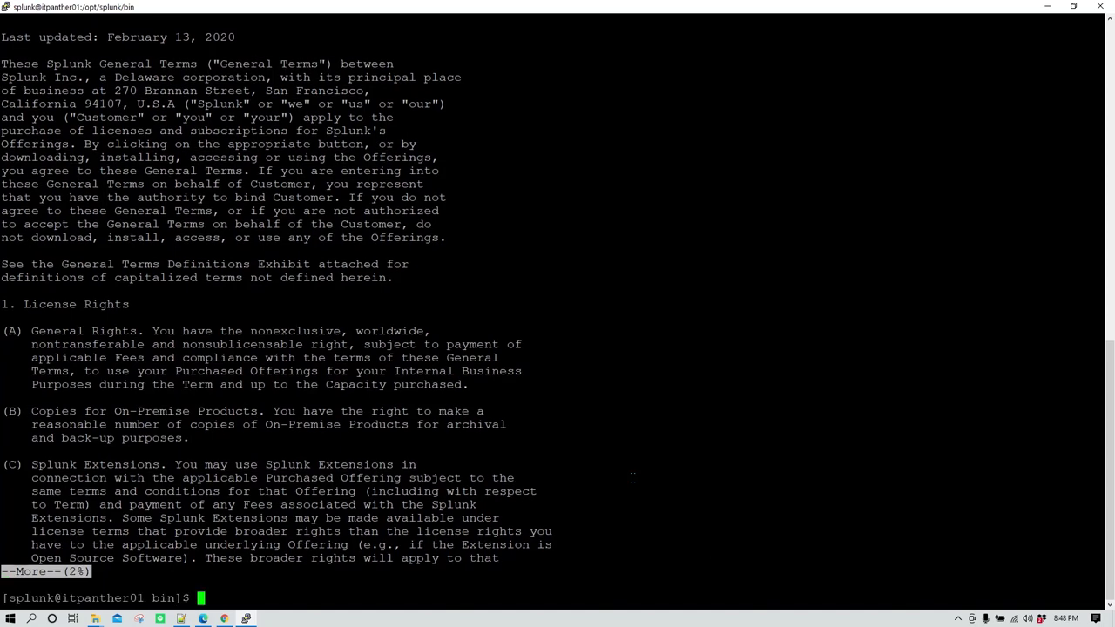
Step: Enter the command ./splunk start --accept-license, correcting the misspelled option
type("./")
type("splunk ")
type("start")
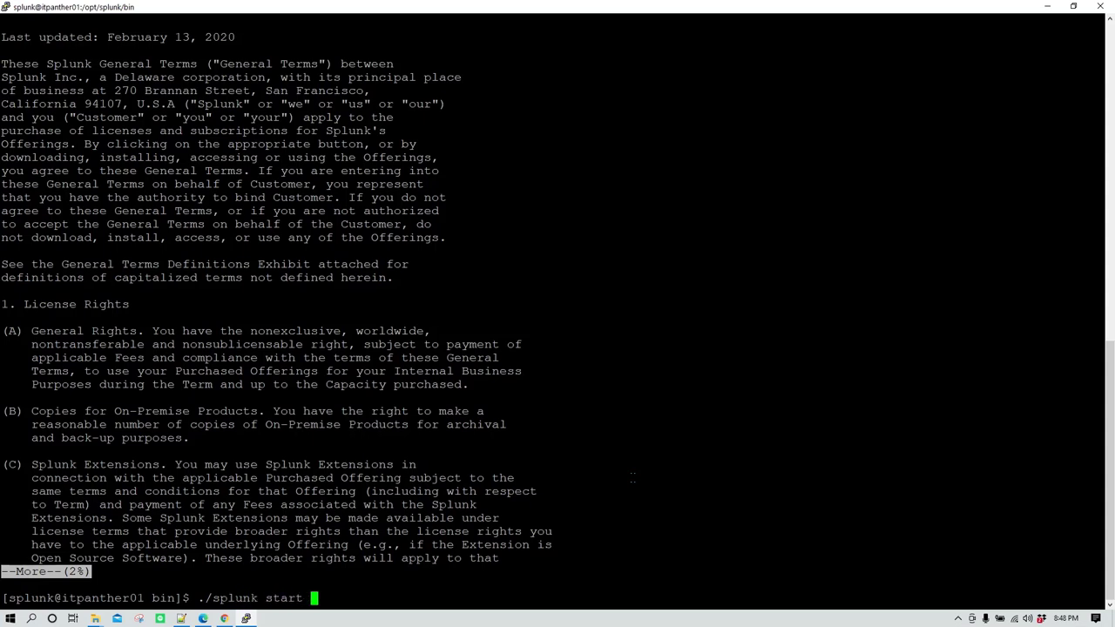
type("--acc")
type("ept-licese")
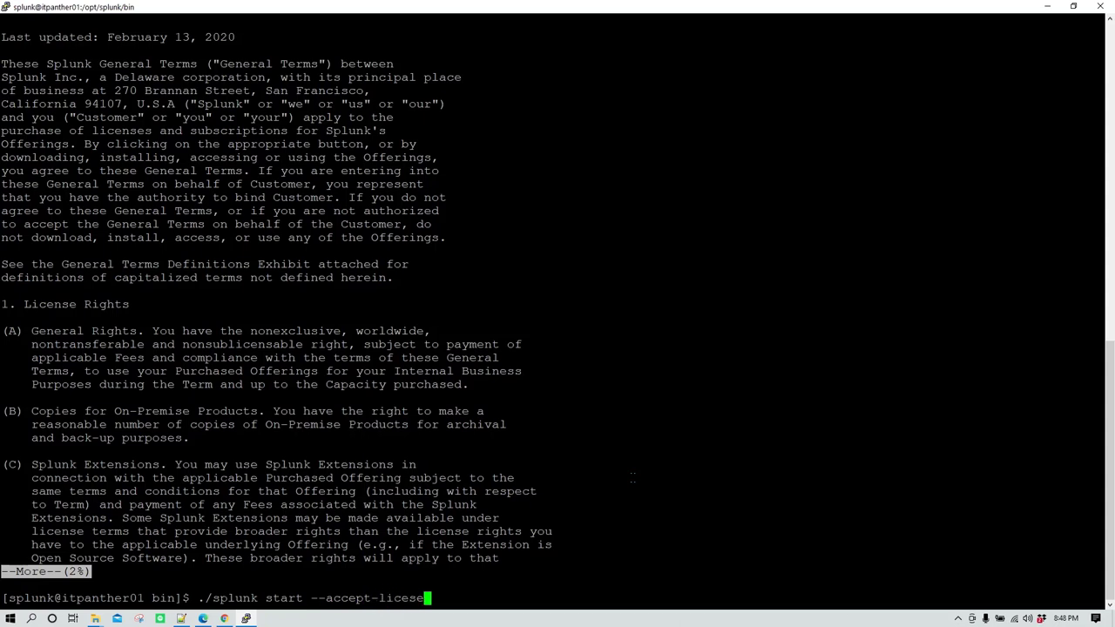
key("BackSpace")
key("BackSpace")
type("nse")
Step: Run the start command and create administrator splunk_admin with a confirmed password
key("Return")
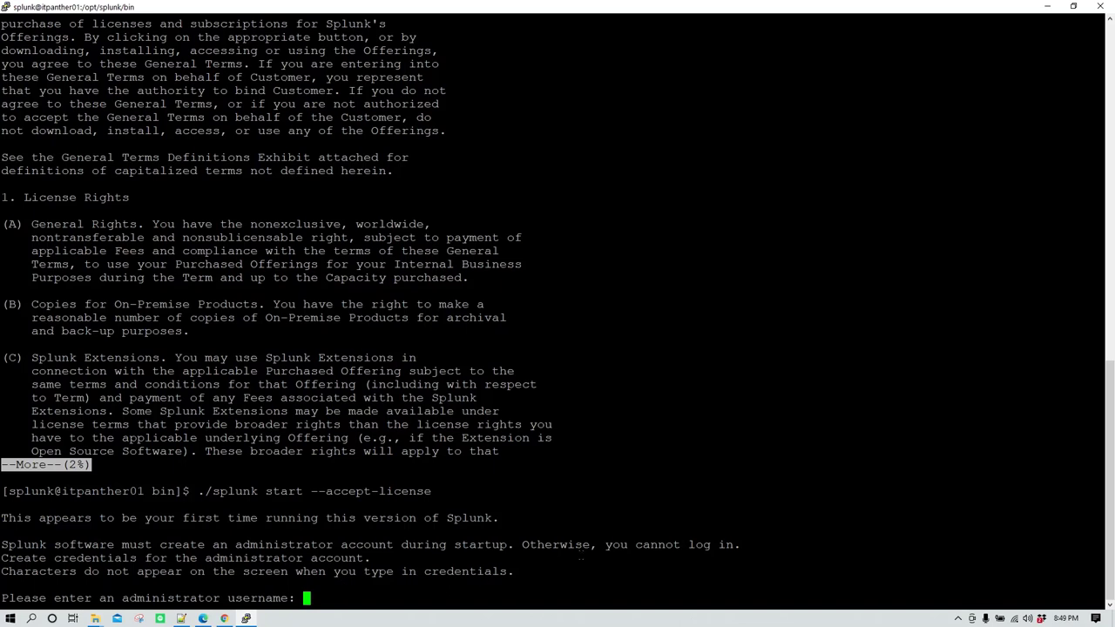
type("splunk_")
type("admin")
key("Return")
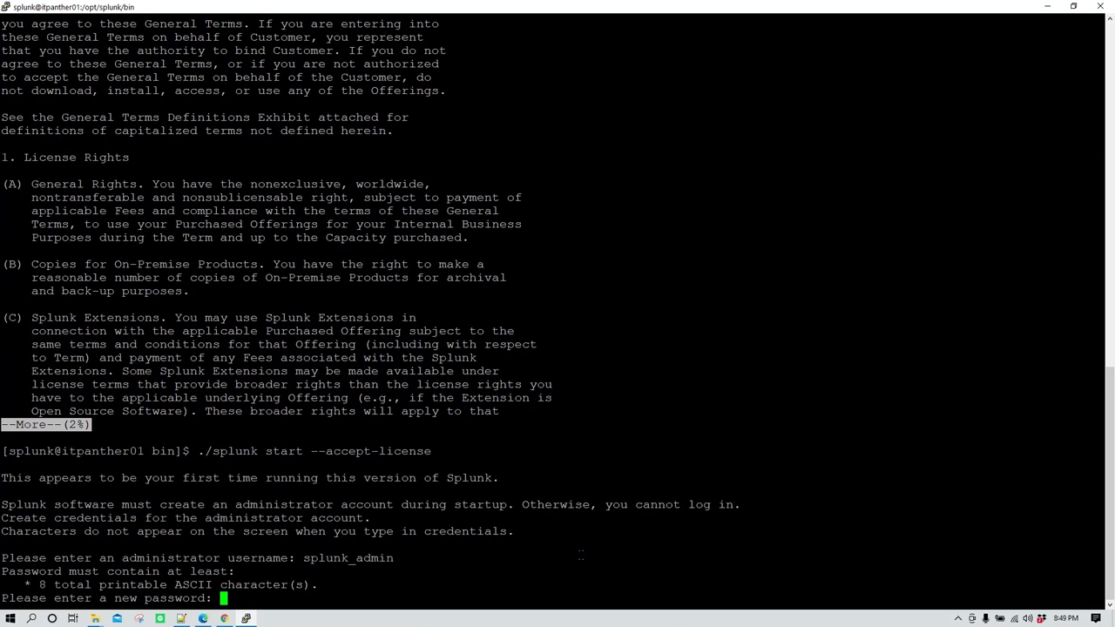
key("Return")
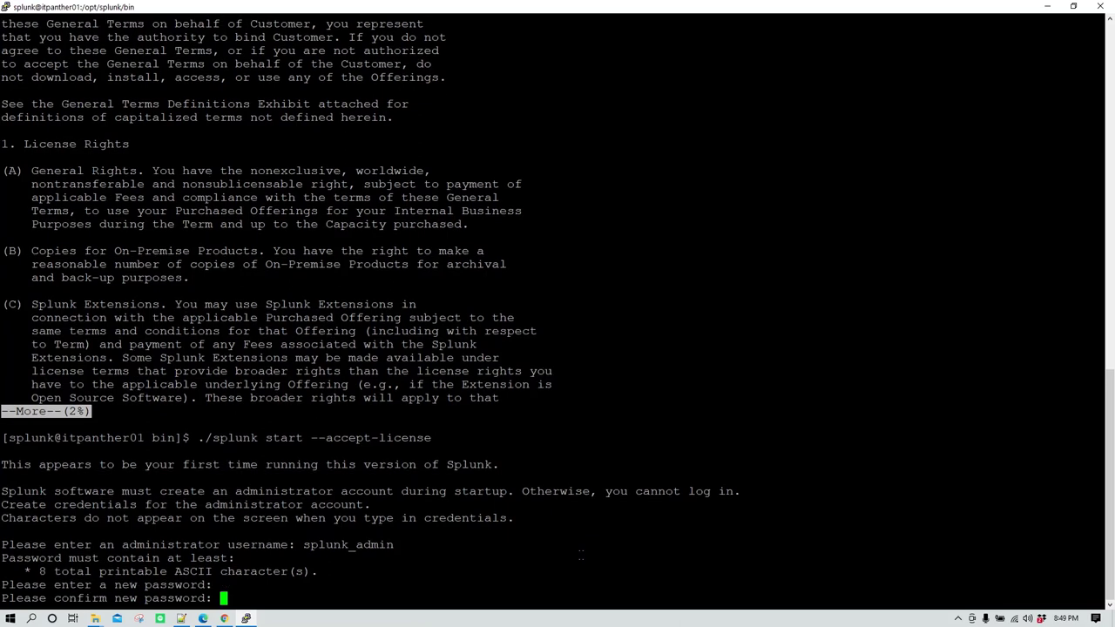
key("Return")
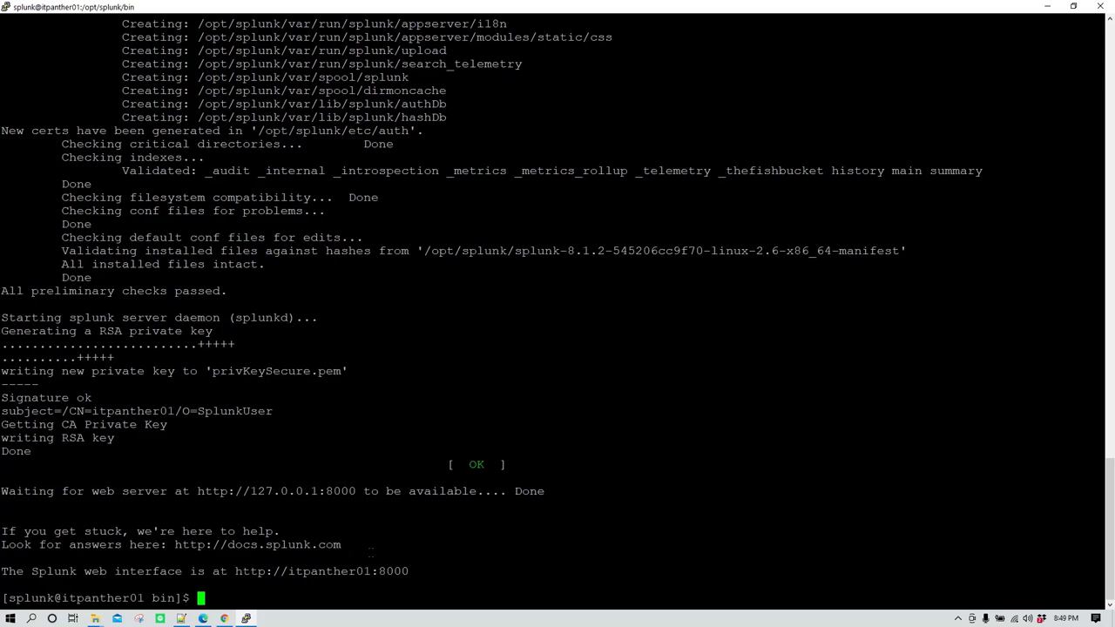
Step: Copy the server IP from the PuTTY Configuration Host Name field
left_click(225, 618)
left_click_drag(548, 253, 581, 252)
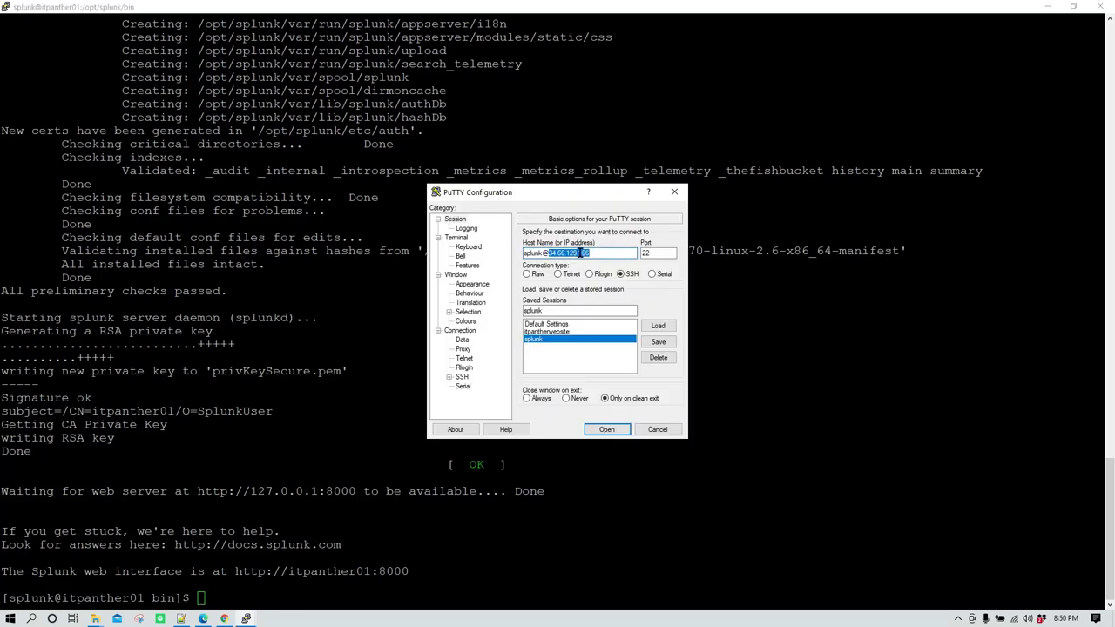
right_click(581, 253)
left_click(610, 293)
Step: Load 34.66.129.106:8000 in a new Chrome tab
left_click(224, 619)
key("ctrl+t")
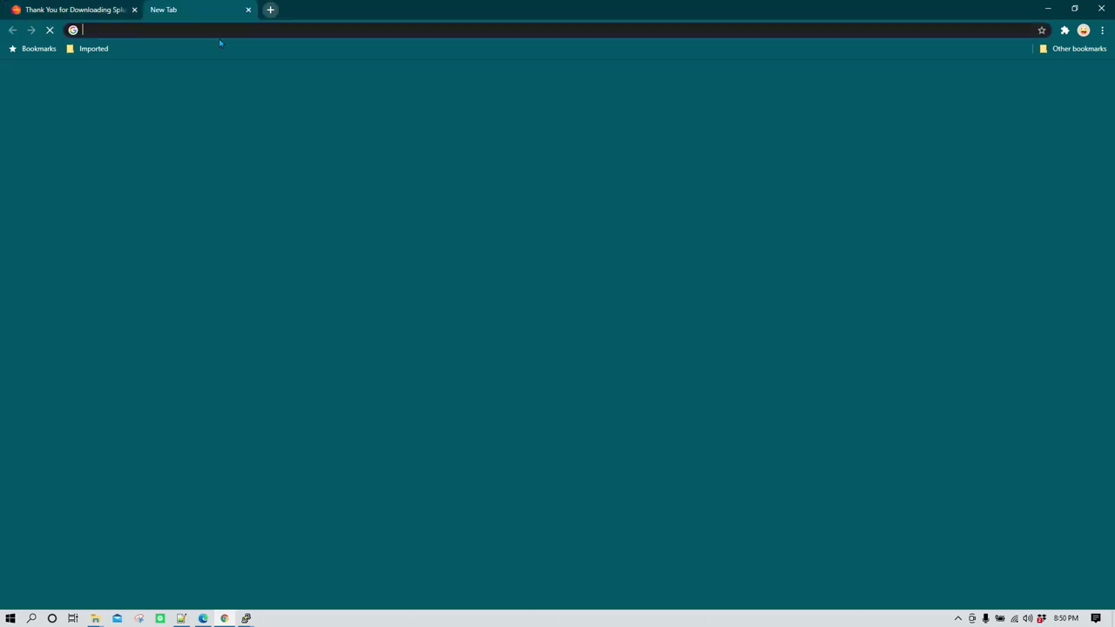
key("ctrl+v")
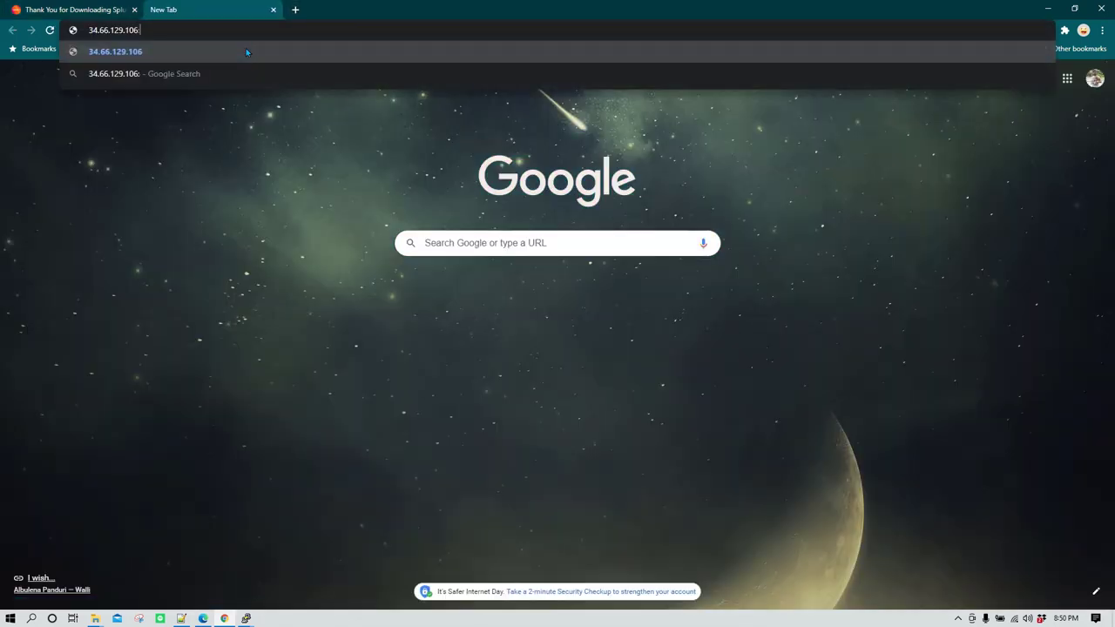
type("8000")
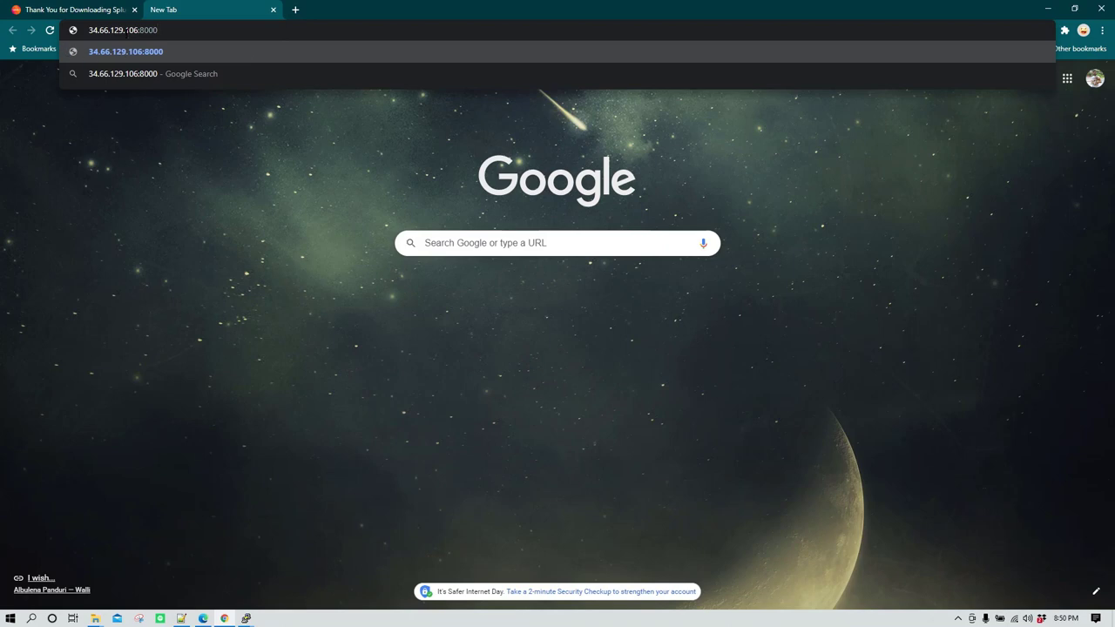
mouse_move(119, 29)
left_mouse_down()
mouse_move(139, 29)
mouse_move(89, 29)
left_mouse_up()
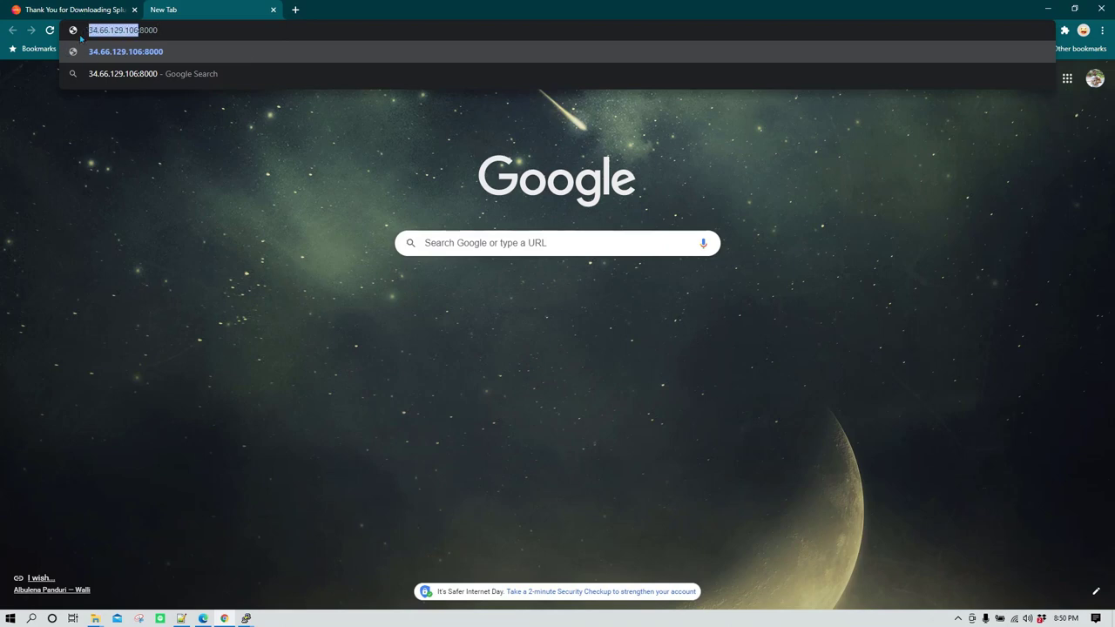
left_click(167, 29)
double_click(148, 29)
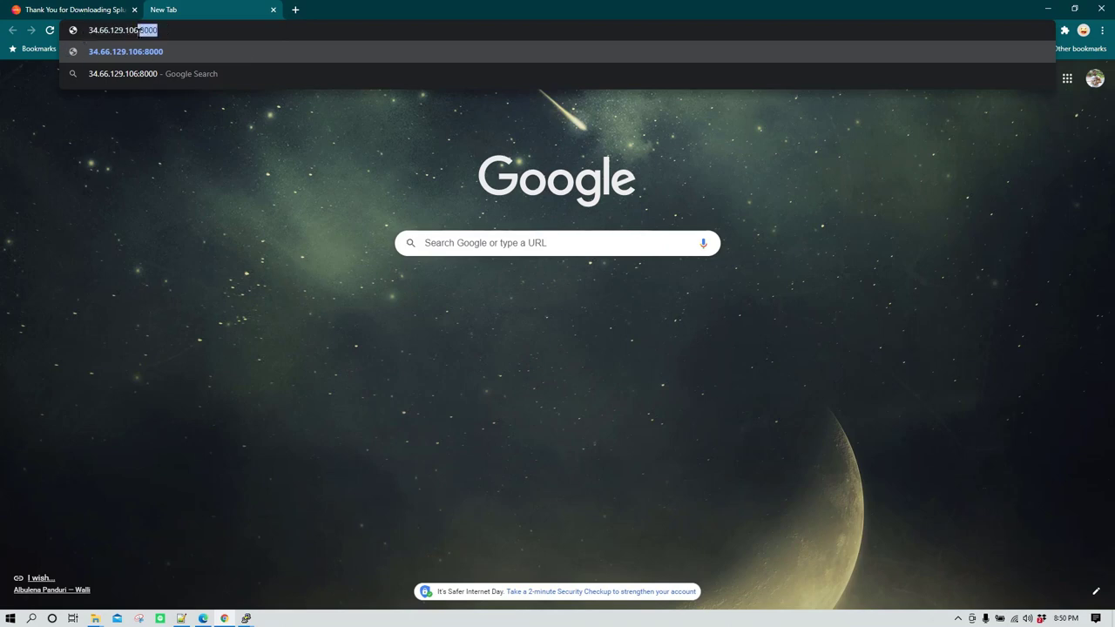
left_click(228, 35)
key("Return")
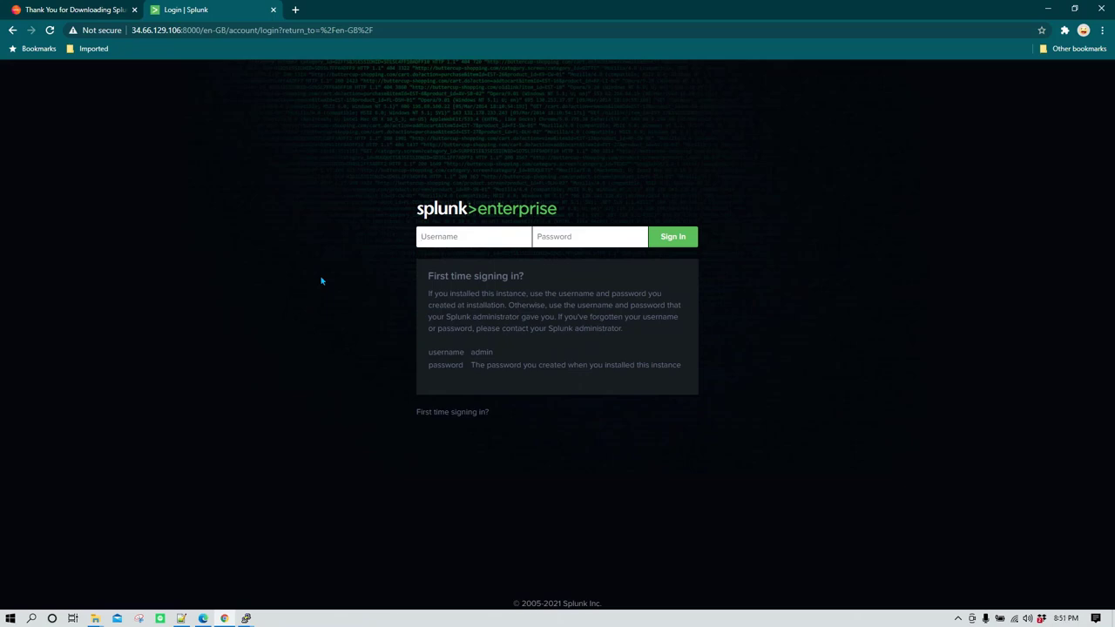
Step: Log in as splunk_admin and dismiss Chrome's save-password prompt
type("splu")
type("nk_admin")
key("Tab")
key("Return")
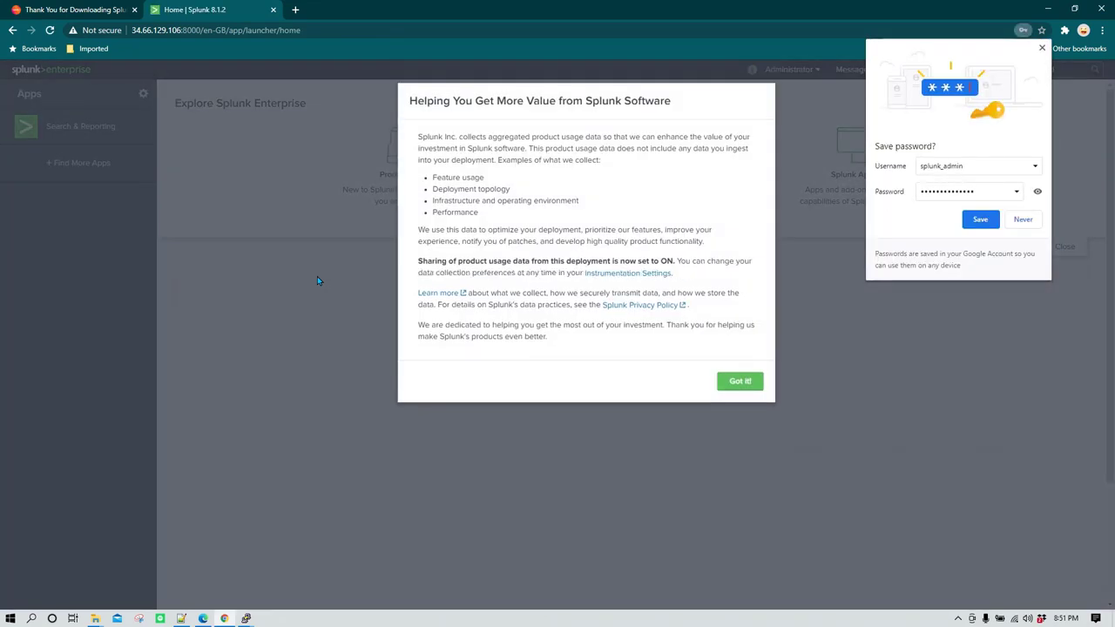
left_click(1042, 48)
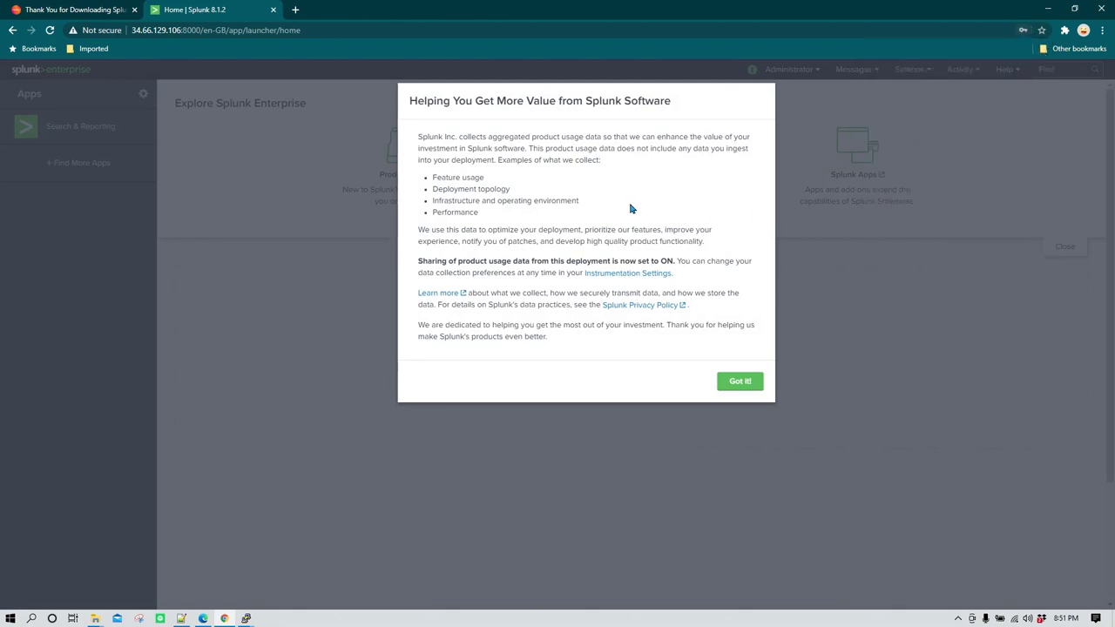